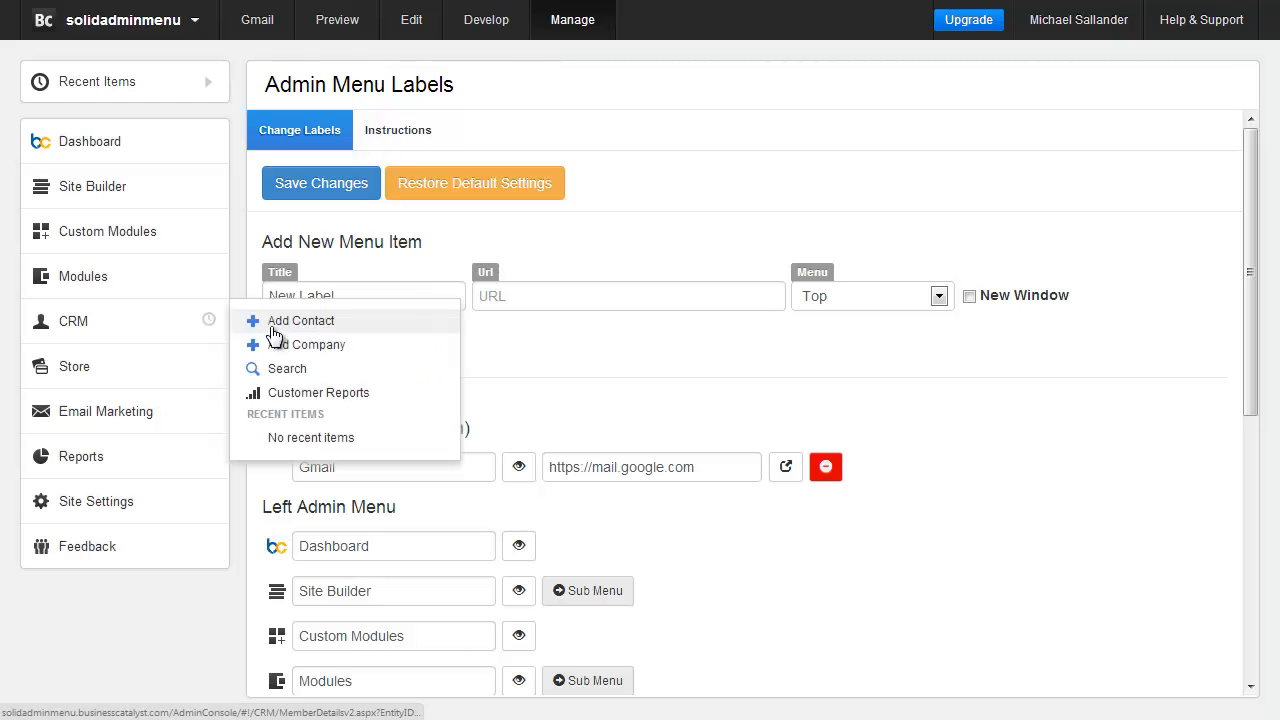
- Open the custom Feedback item and advance its customer satisfaction survey past the welcome page
click(401, 131)
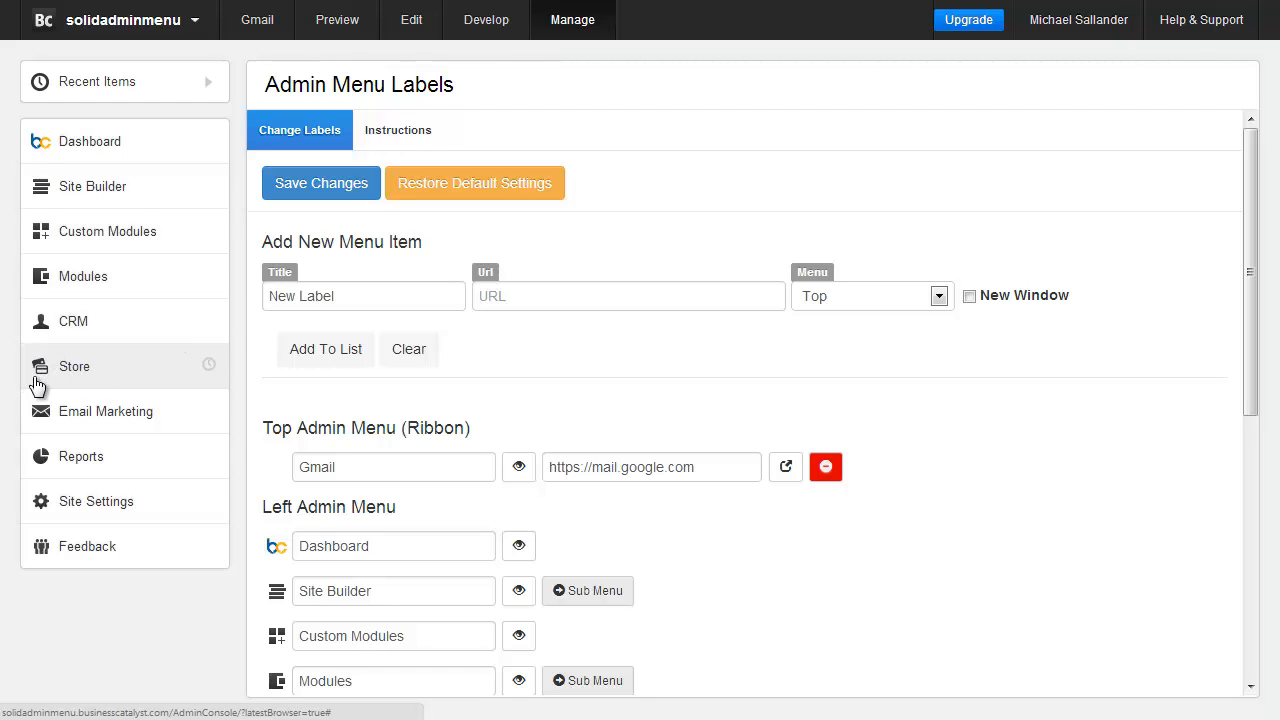
click(75, 563)
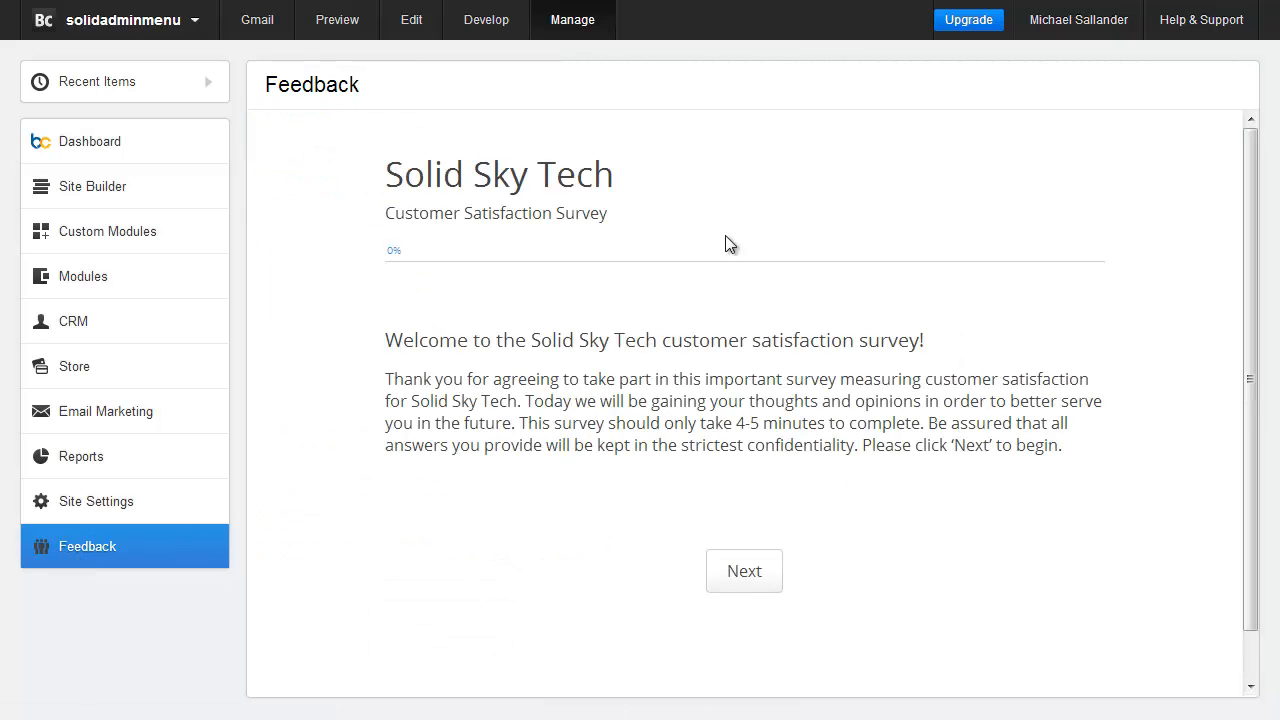
click(752, 586)
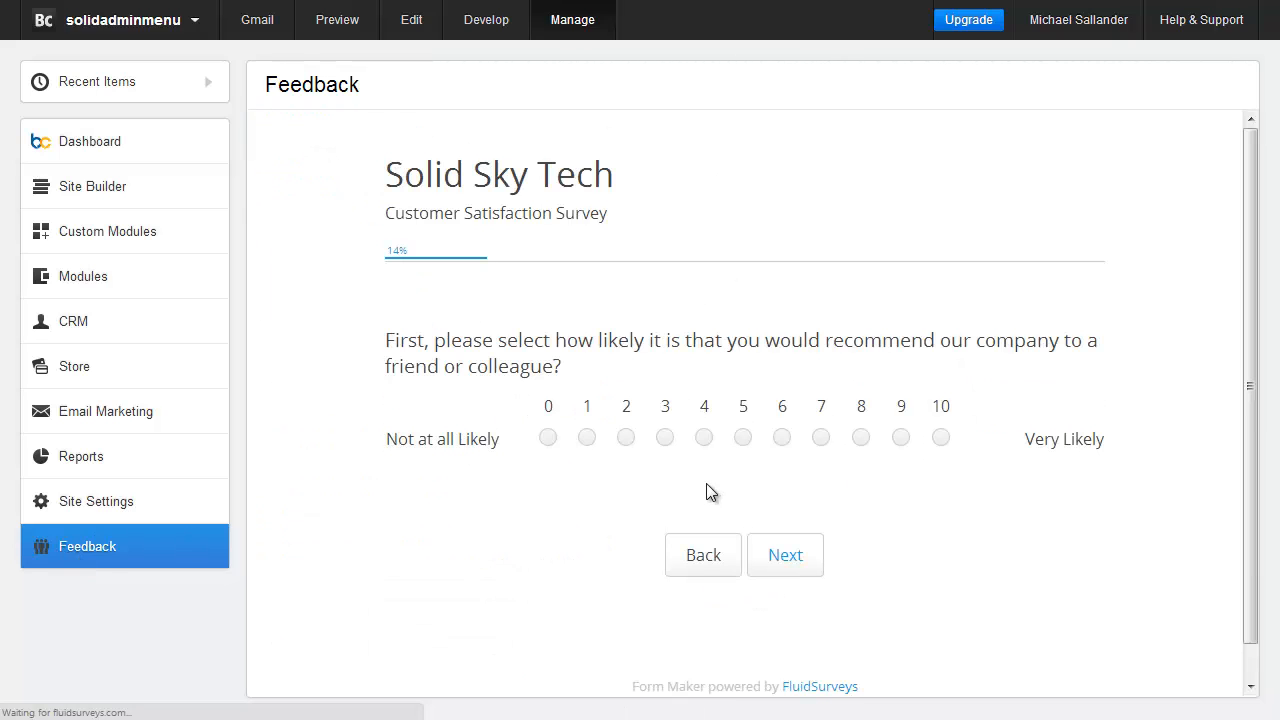
click(272, 35)
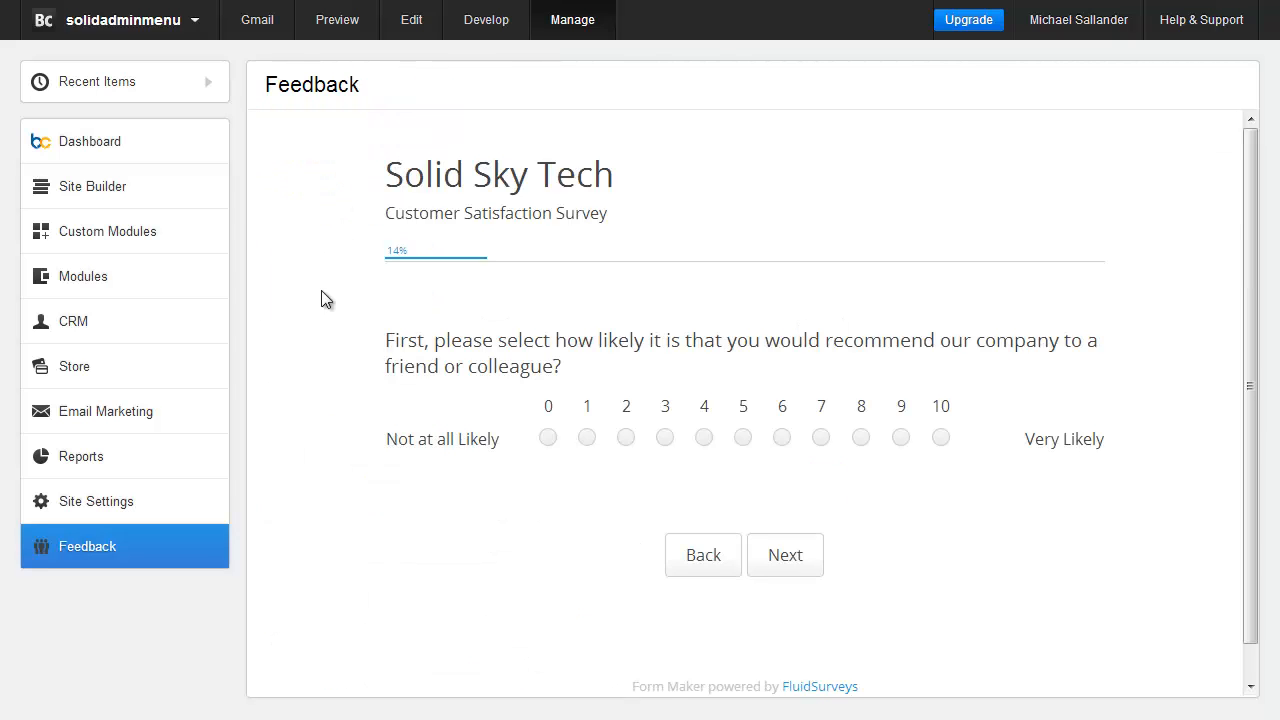
- Open the Admin Menu Labels page within the site settings
click(157, 503)
scroll(151, 506, down, 4)
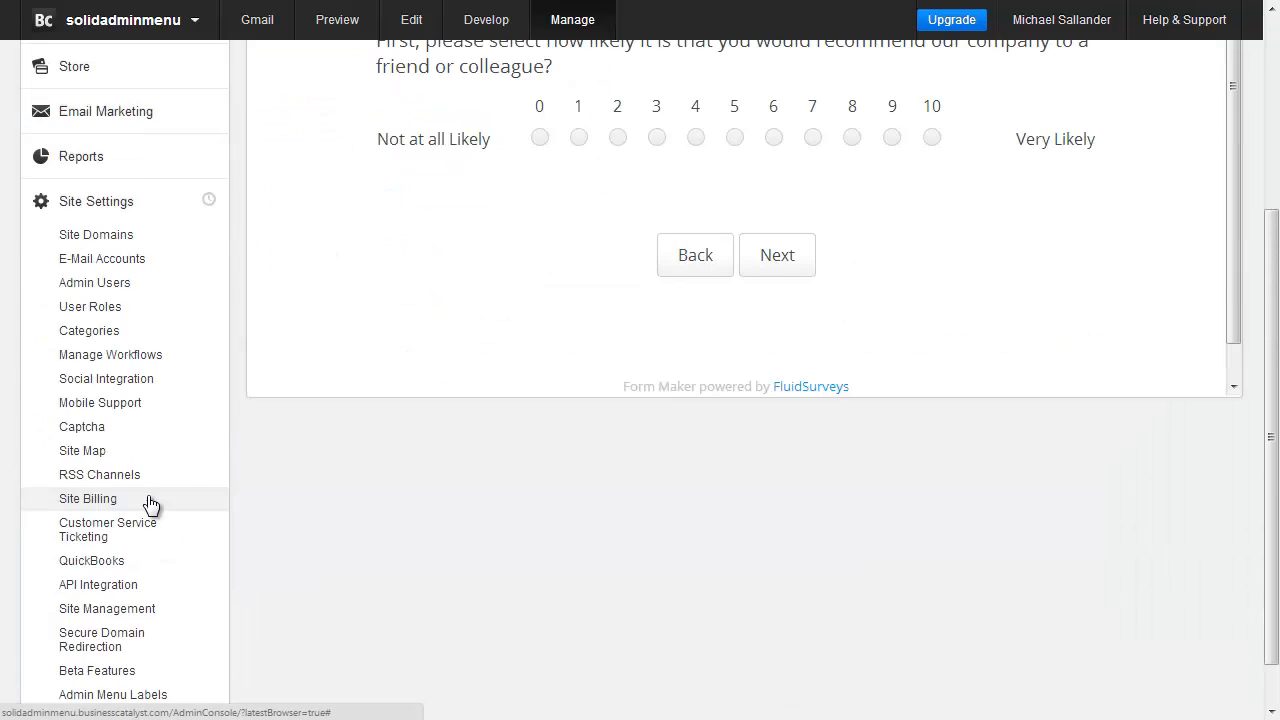
click(100, 638)
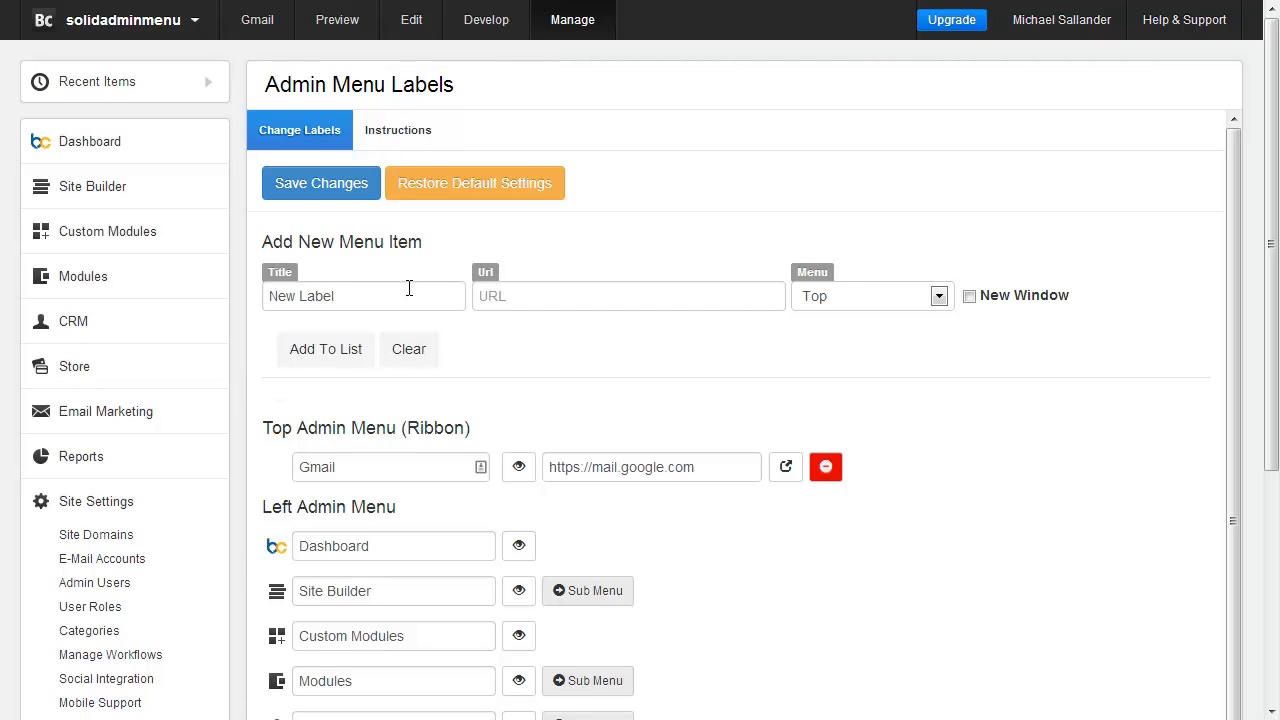
drag(409, 294, 255, 296)
text(Support)
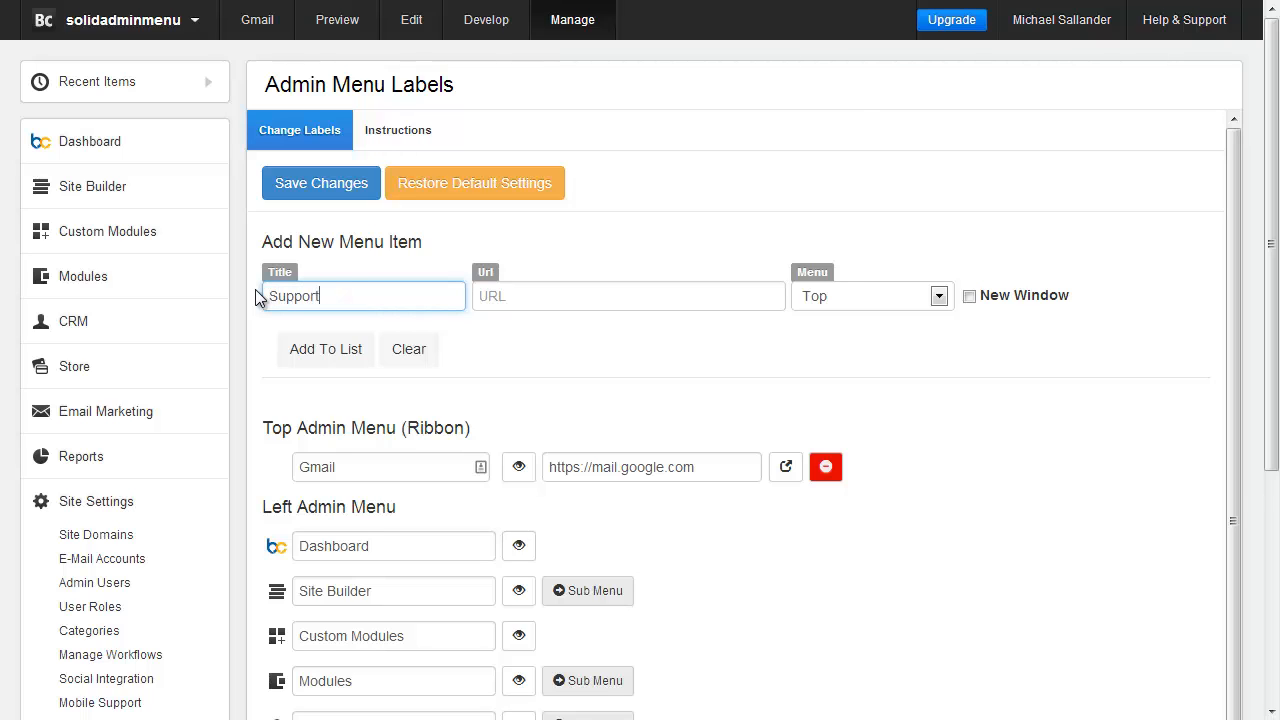
click(550, 296)
key(ctrl+v)
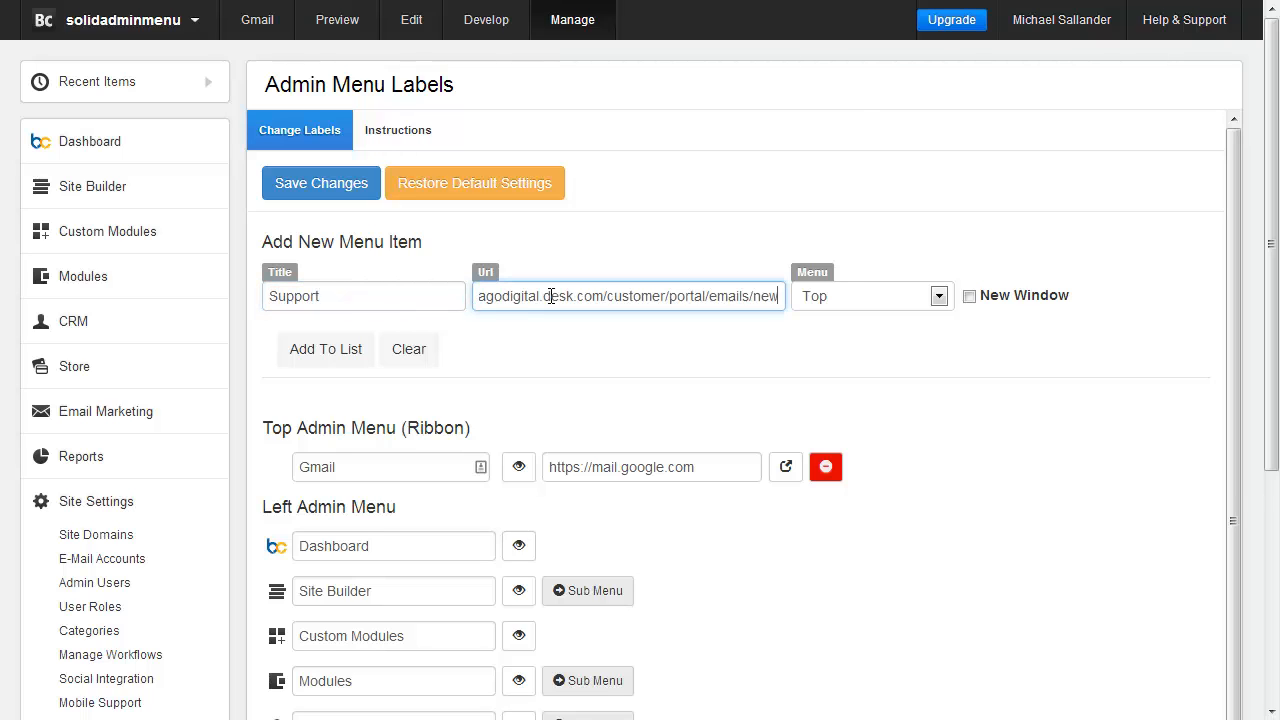
drag(775, 298, 389, 306)
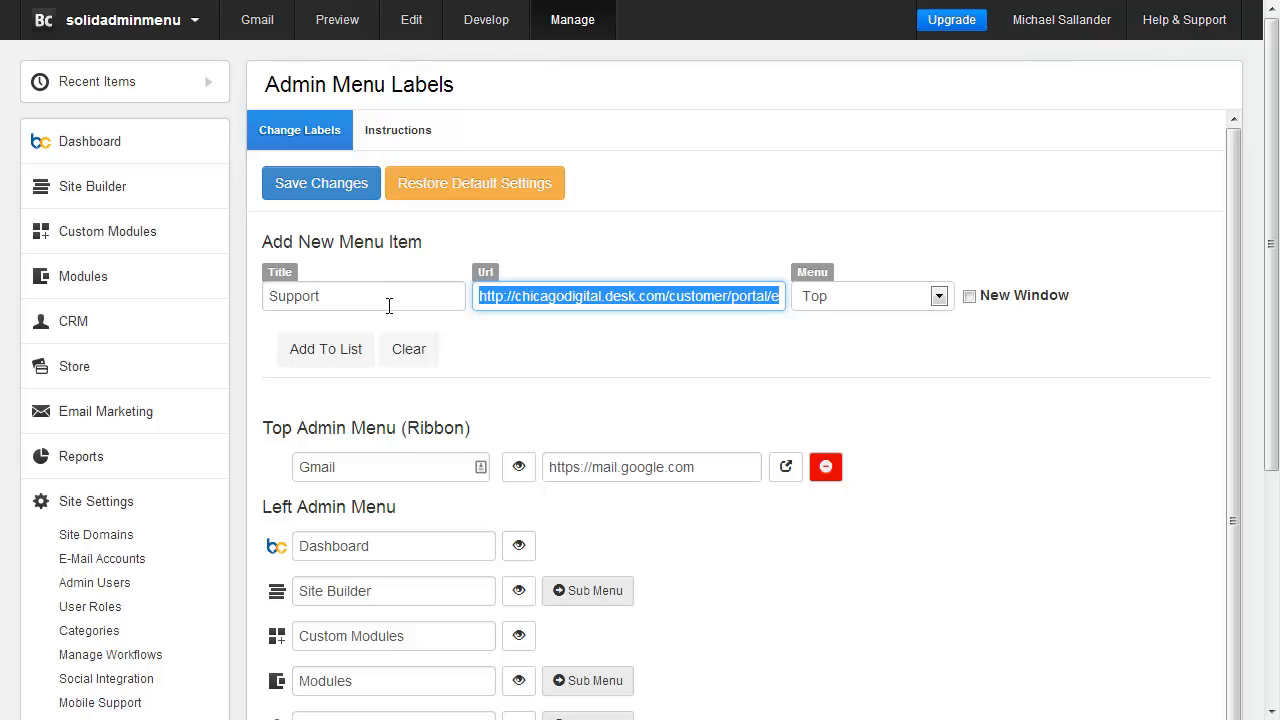
click(582, 302)
- Assign the new Support item to the Left menu and add it to the list
click(829, 306)
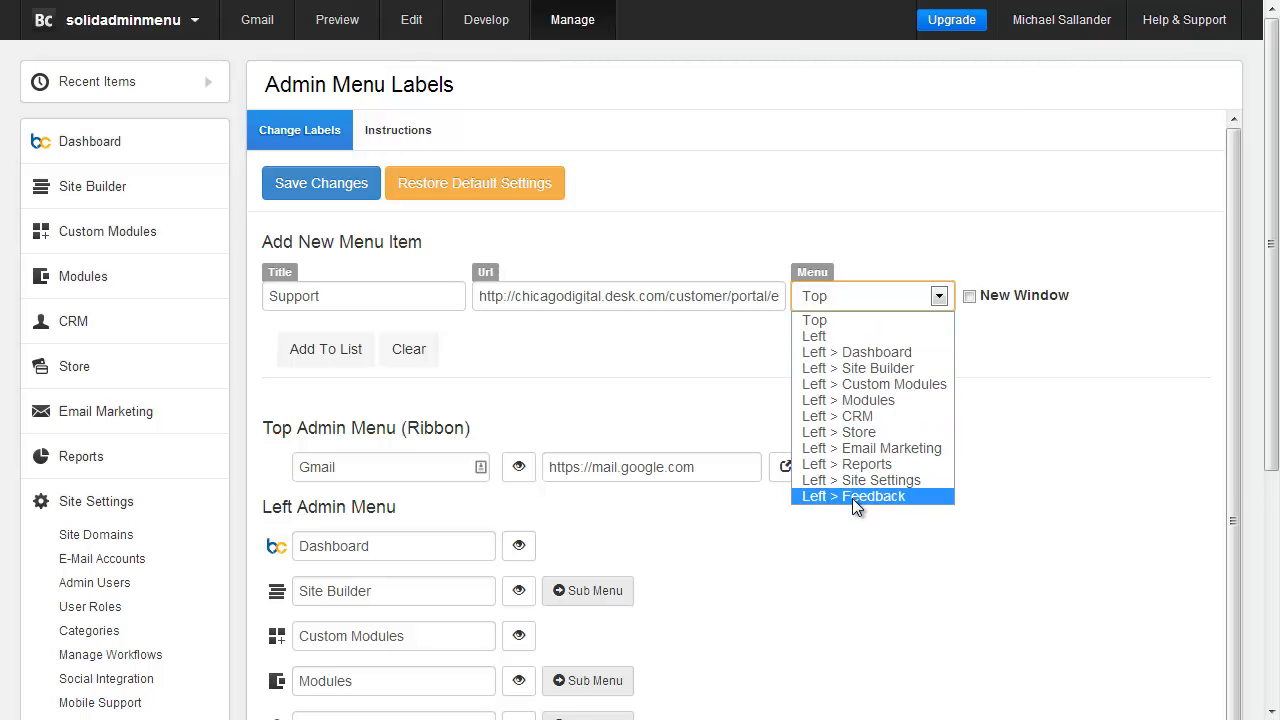
click(856, 340)
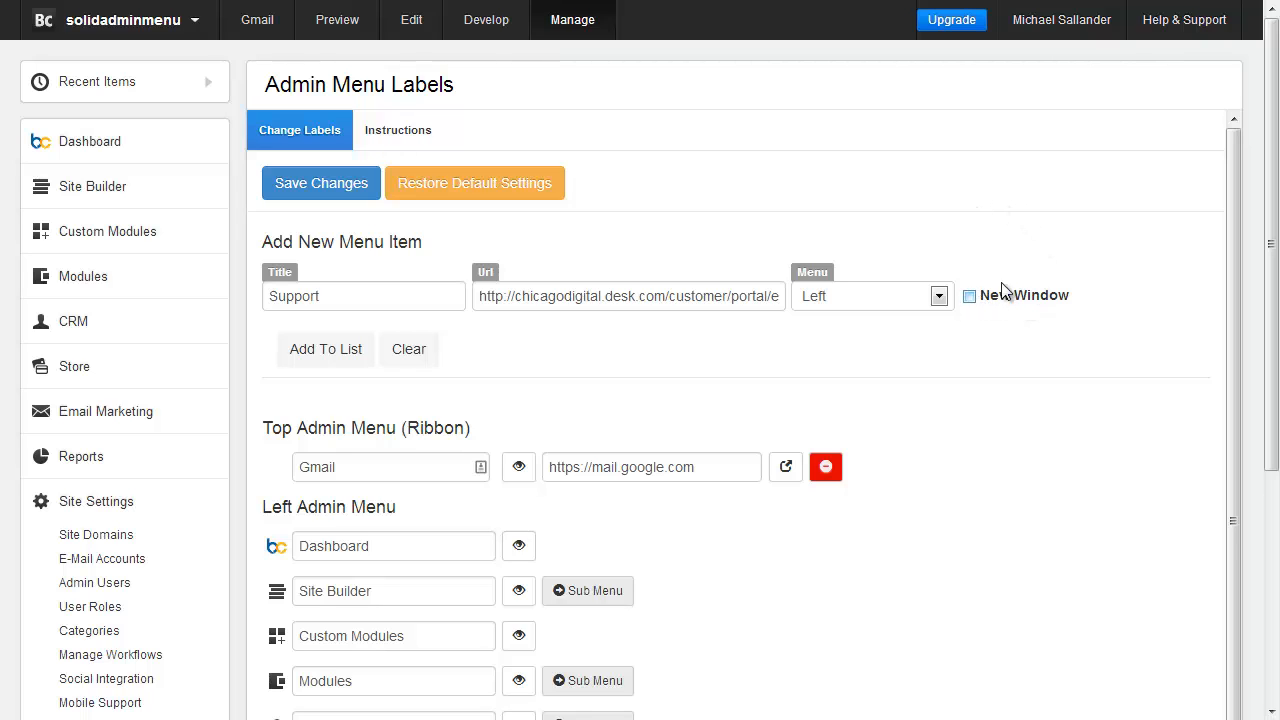
click(349, 356)
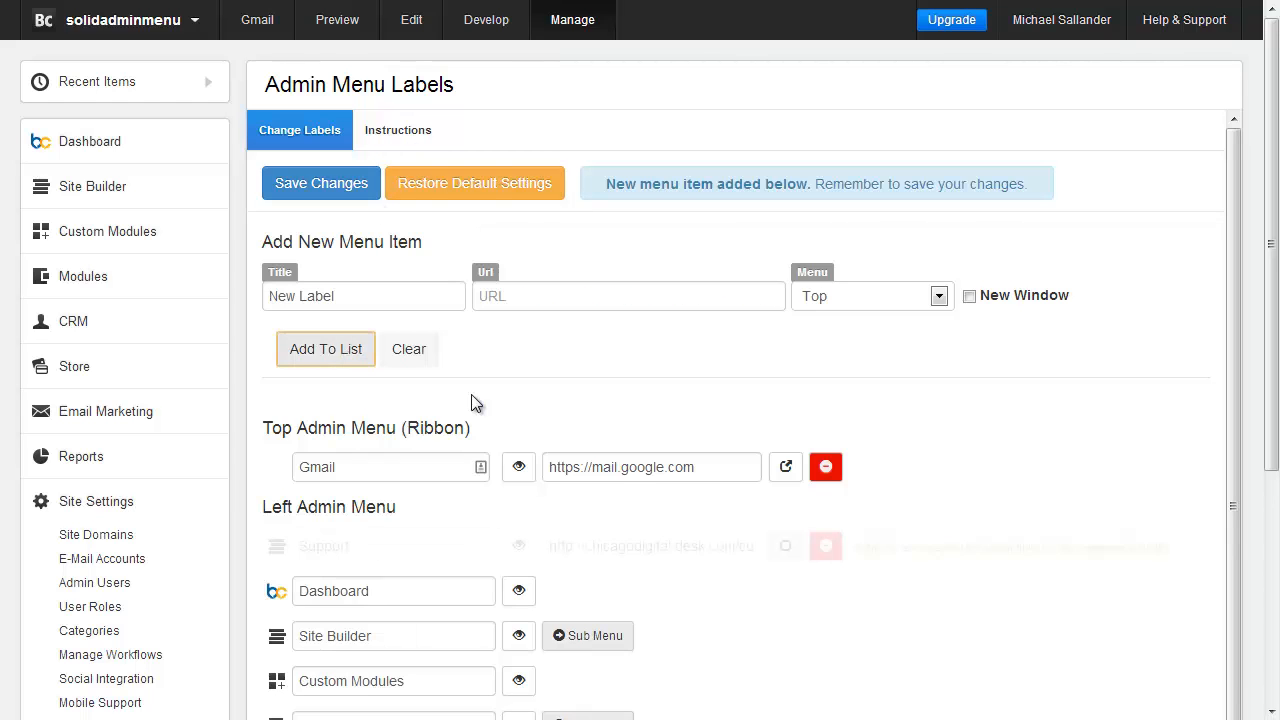
- Move the Support item directly below Dashboard in the Left Admin Menu list
scroll(577, 420, down, 2)
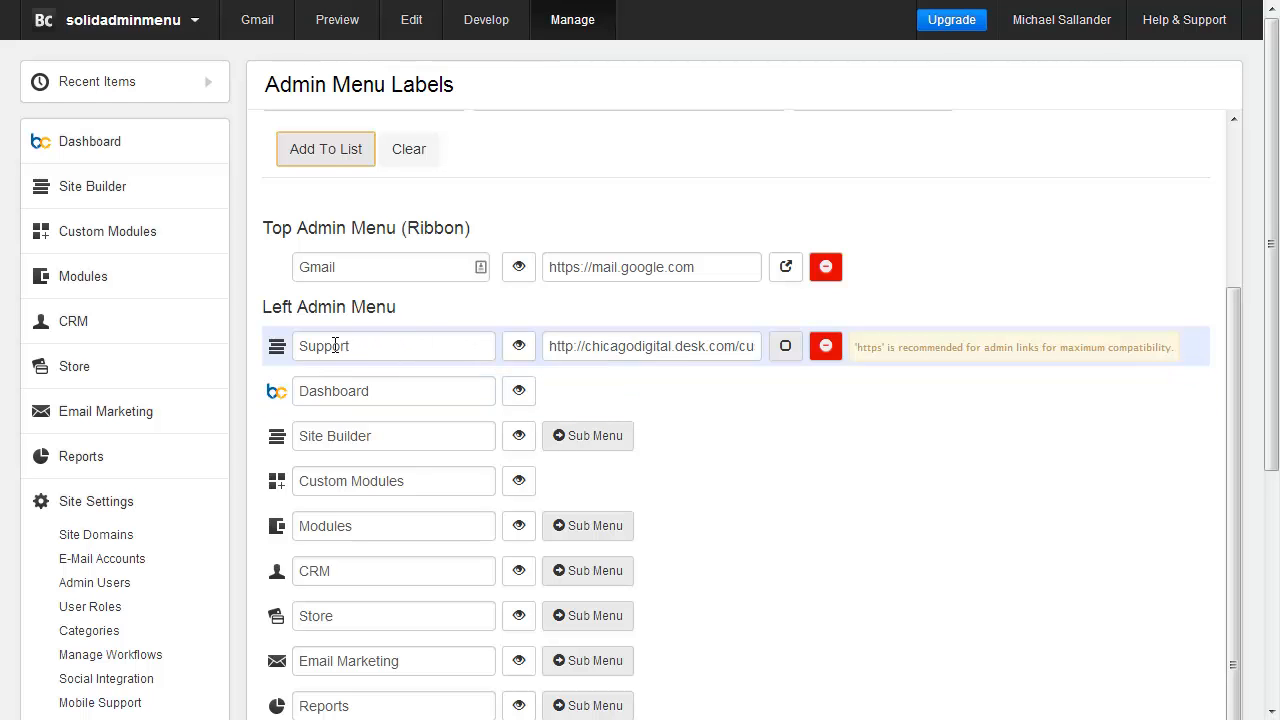
scroll(290, 380, up, 1)
mouse_move(296, 393)
mouse_down()
mouse_move(343, 449)
mouse_move(295, 382)
mouse_up()
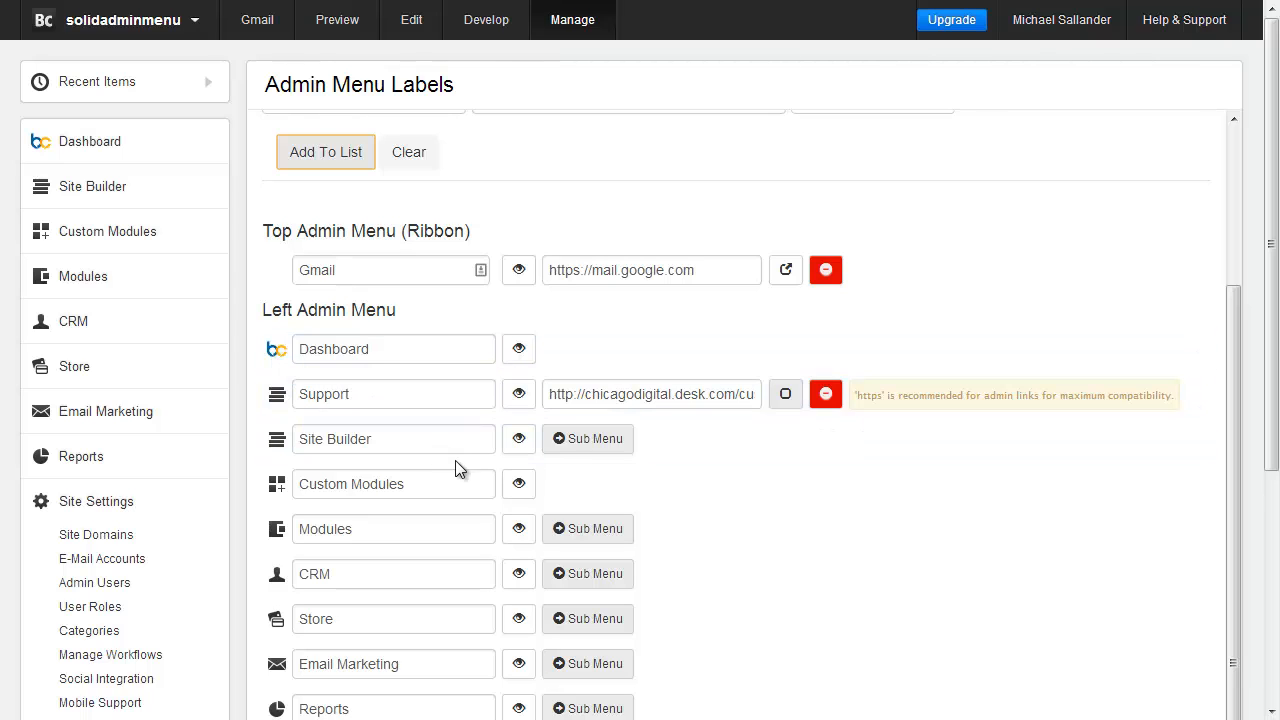
- Change the Support item's icon to the red round one from the icon library
click(277, 398)
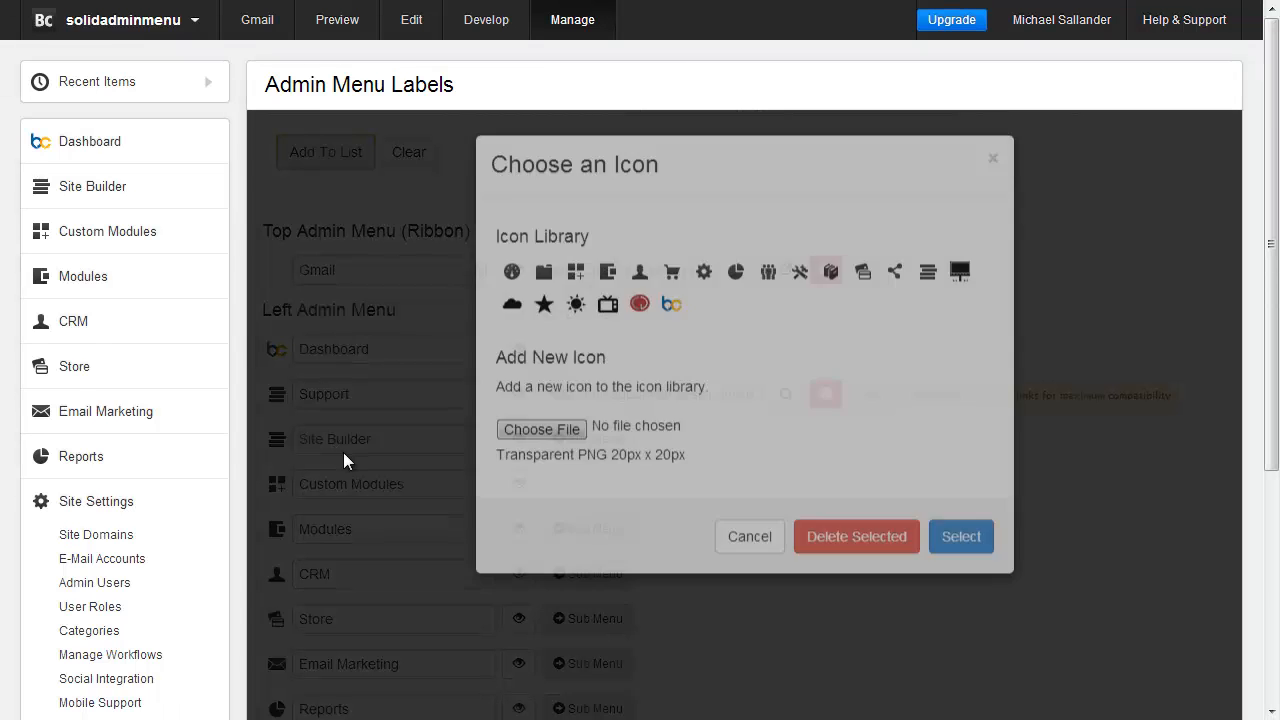
scroll(343, 452, down, 3)
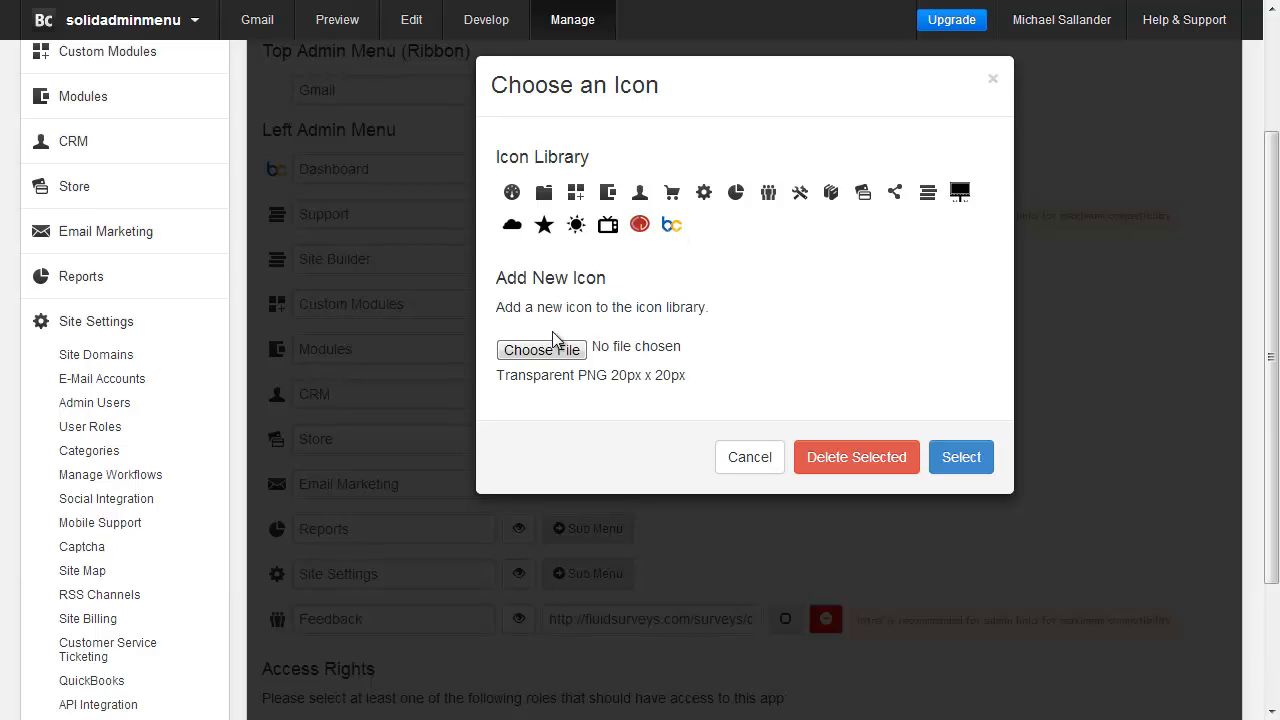
click(638, 236)
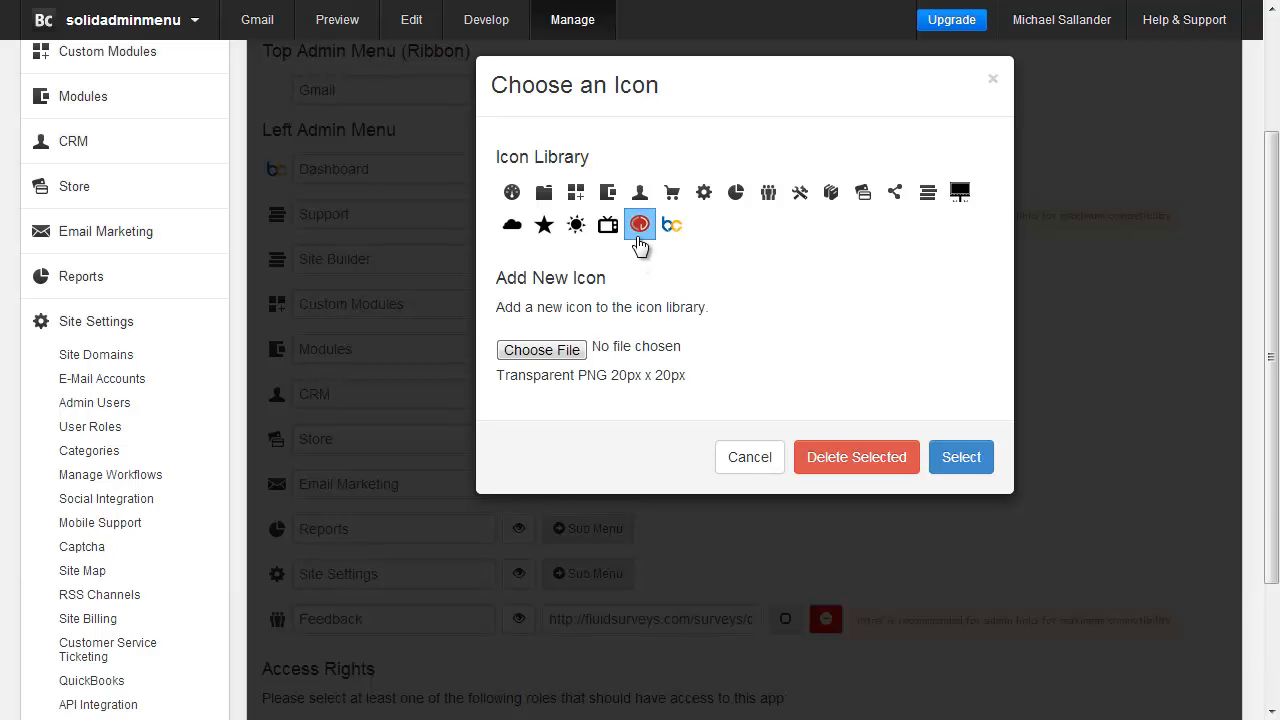
click(961, 457)
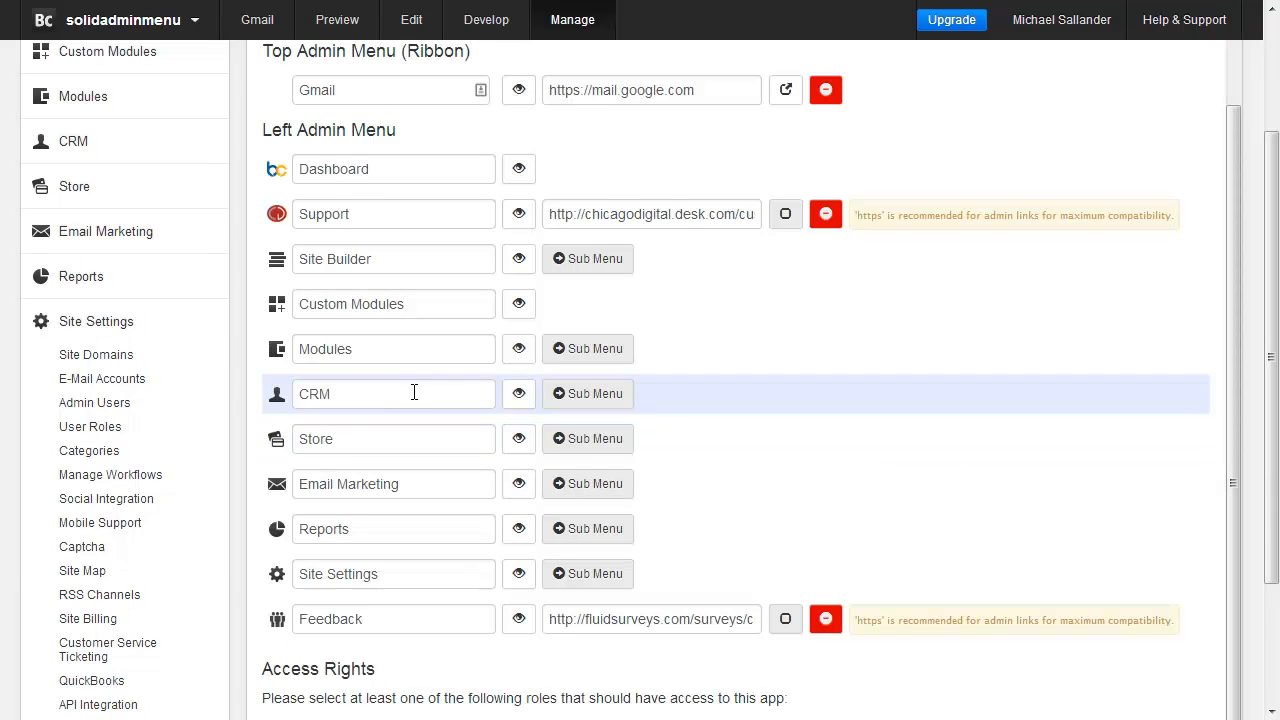
- Reorder the Left Admin Menu so that Support sits between Custom Modules and Modules
scroll(380, 380, up, 1)
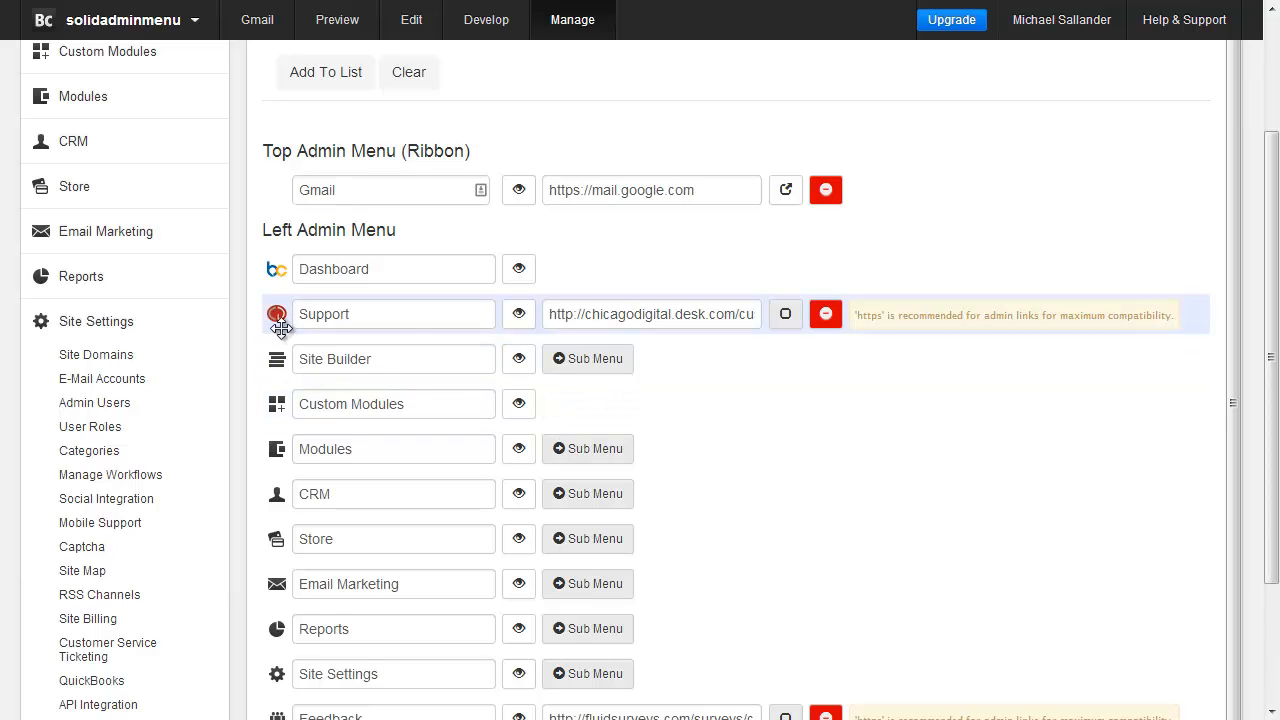
drag(280, 328, 300, 427)
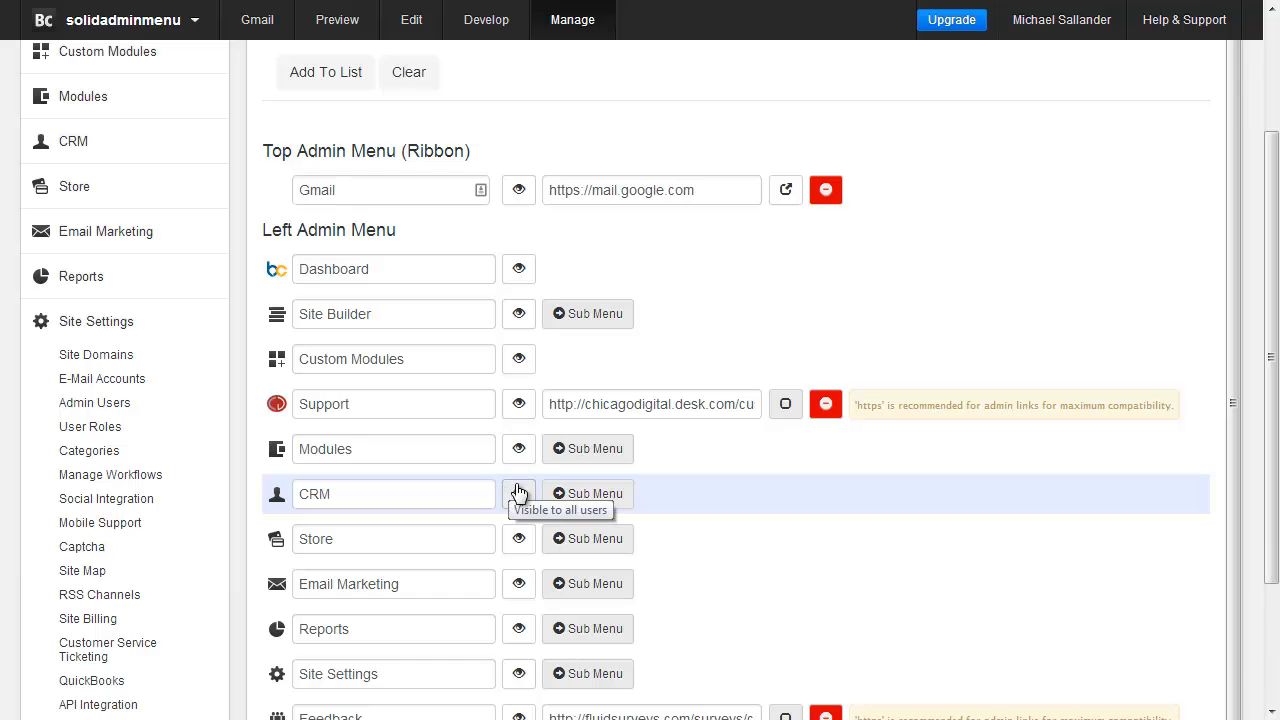
- Hide the CRM item from the left admin menu and save the menu changes
scroll(688, 508, down, 1)
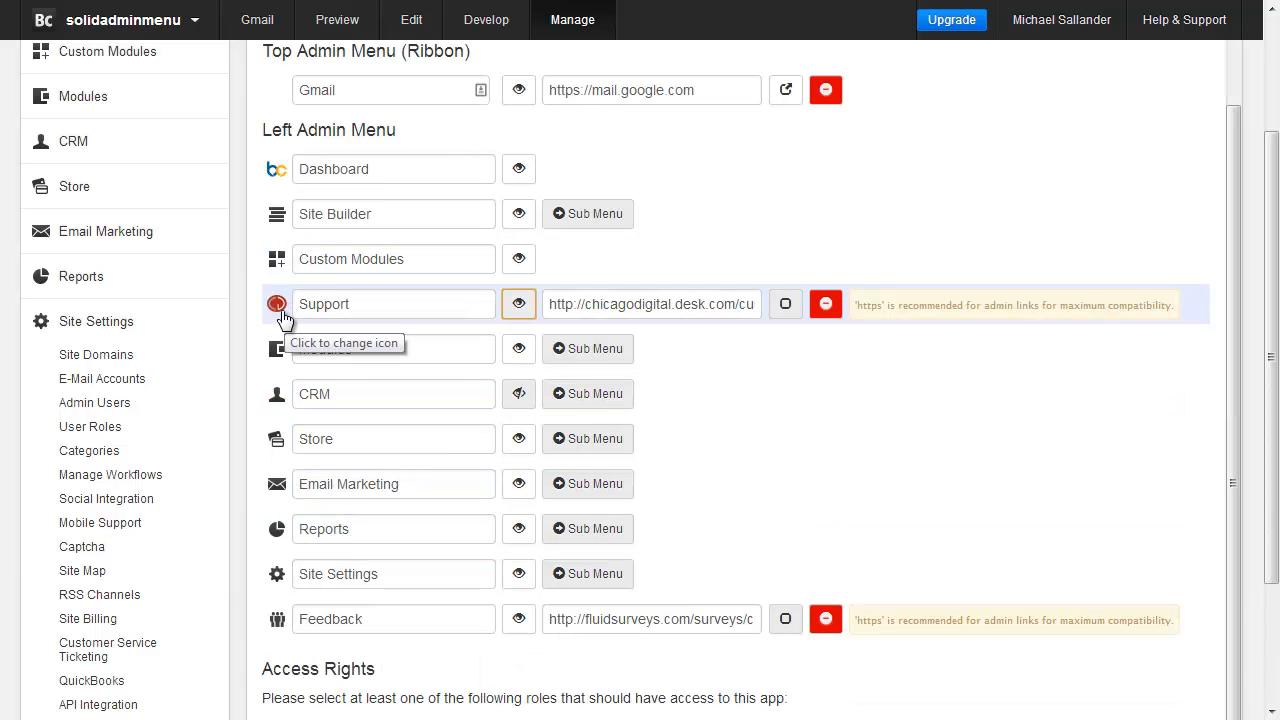
scroll(300, 340, down, 2)
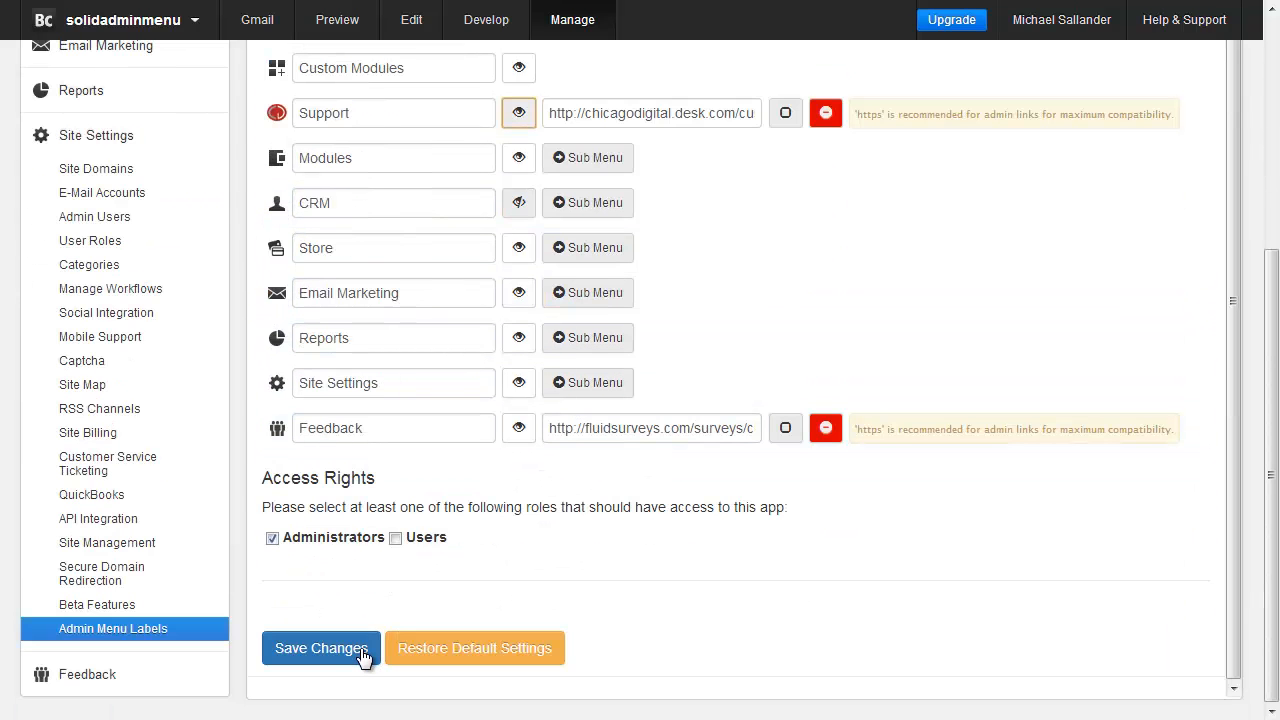
click(363, 652)
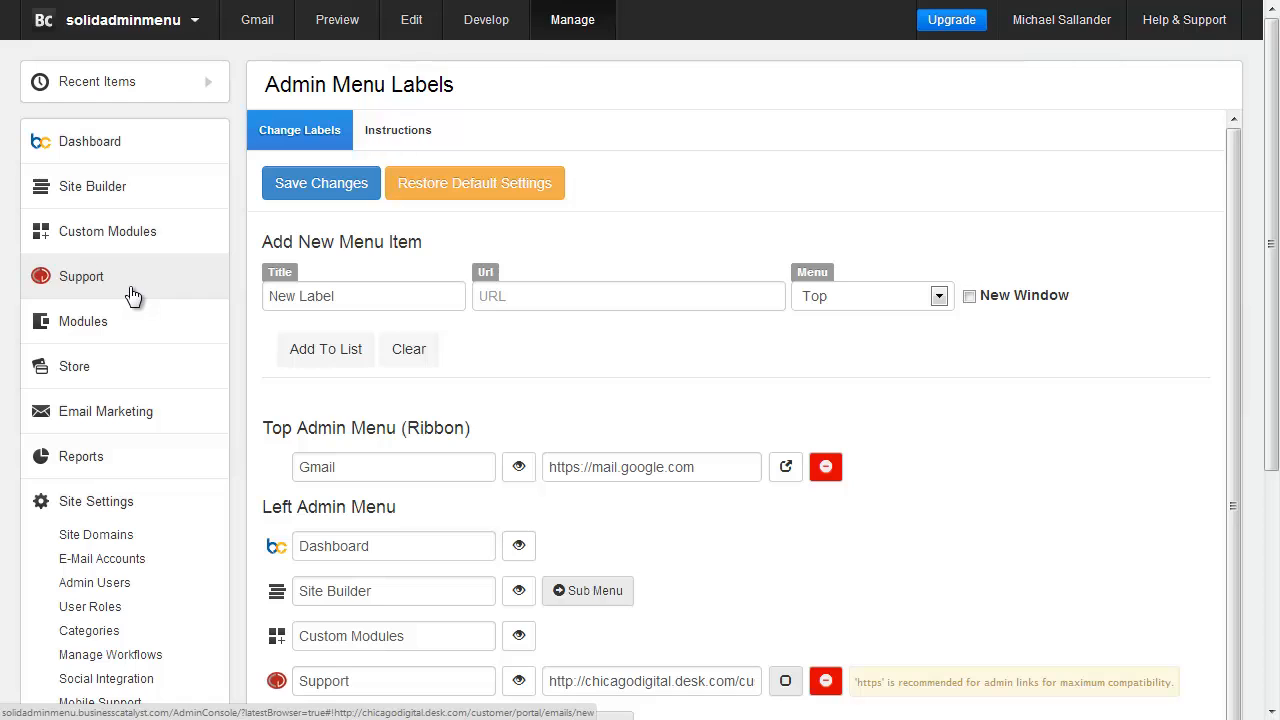
- Open the new Support item and look through its Email Us form down to the send option
click(133, 296)
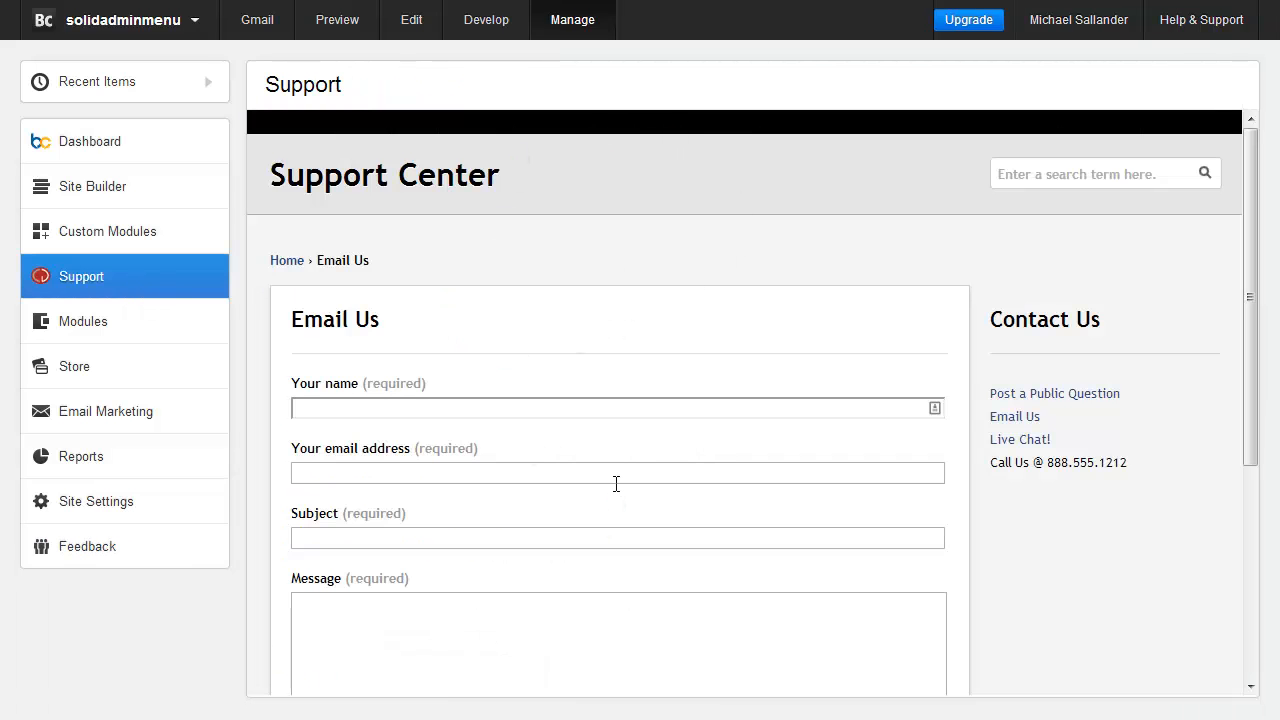
scroll(580, 450, down, 2)
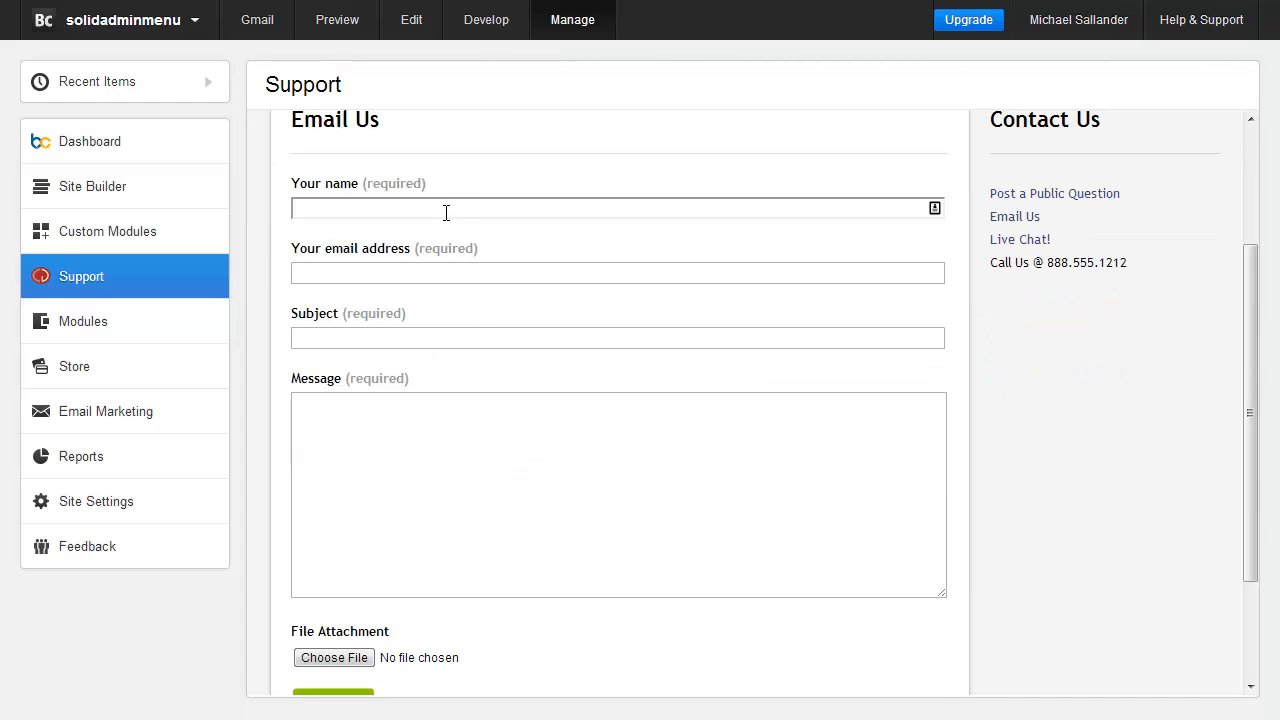
scroll(430, 520, down, 1)
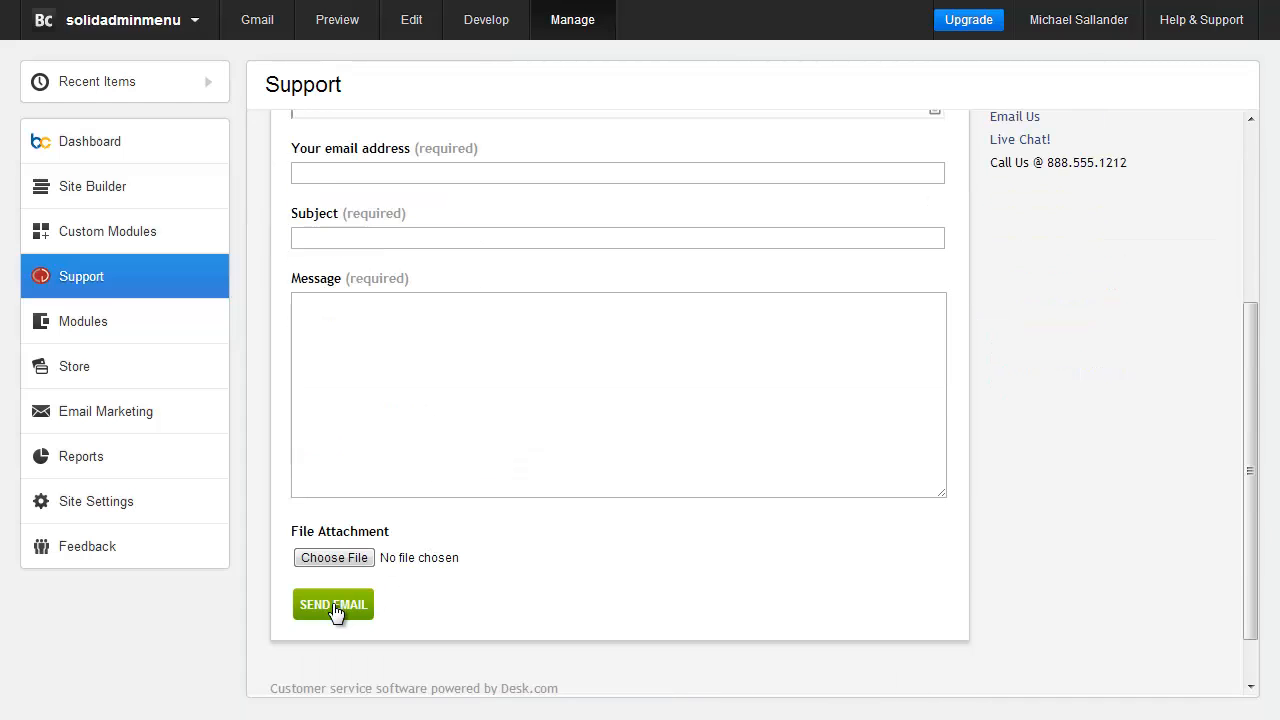
scroll(442, 601, up, 3)
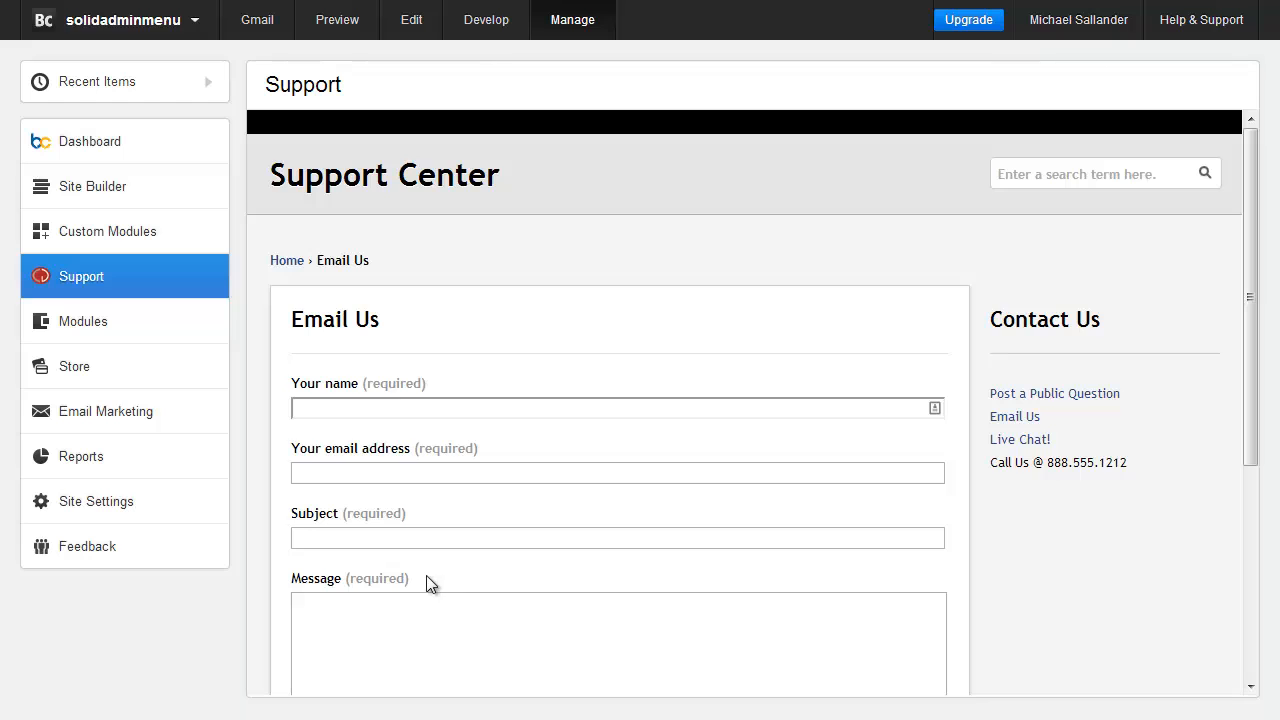
- Rename the Customers entry in the CRM submenu to Contacts and collapse that submenu
click(203, 496)
double_click(409, 508)
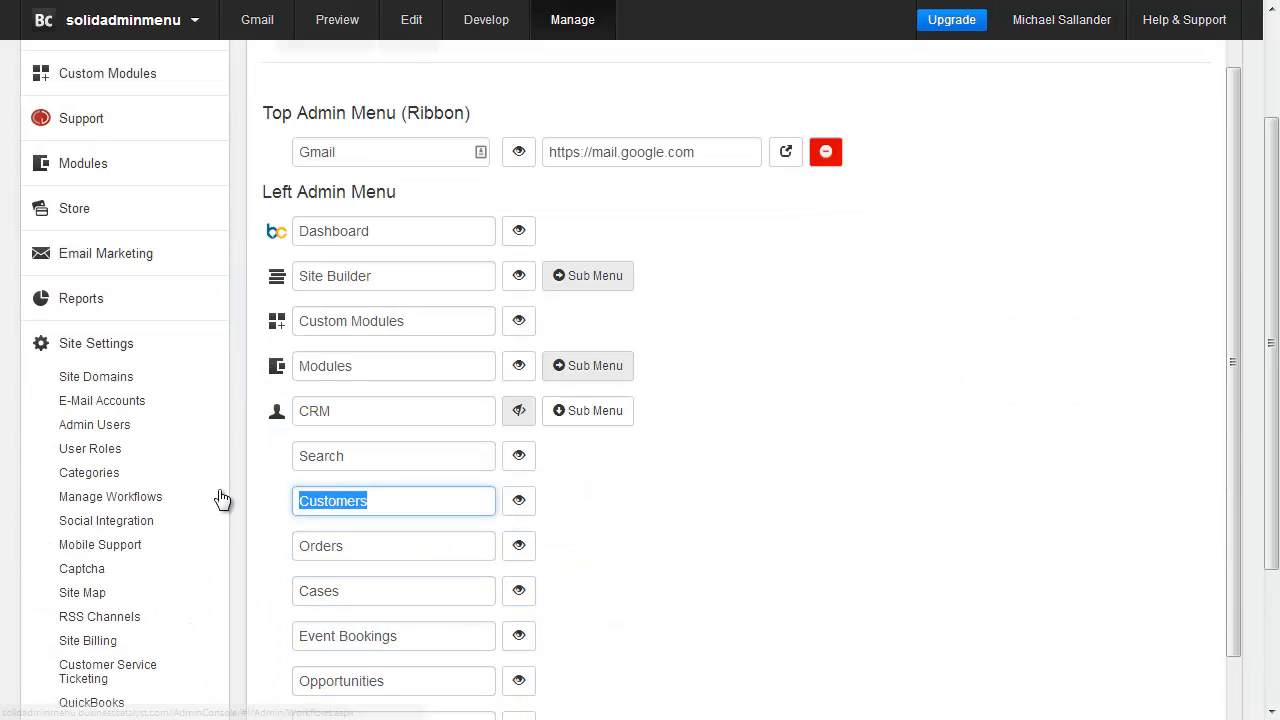
text(Contacts)
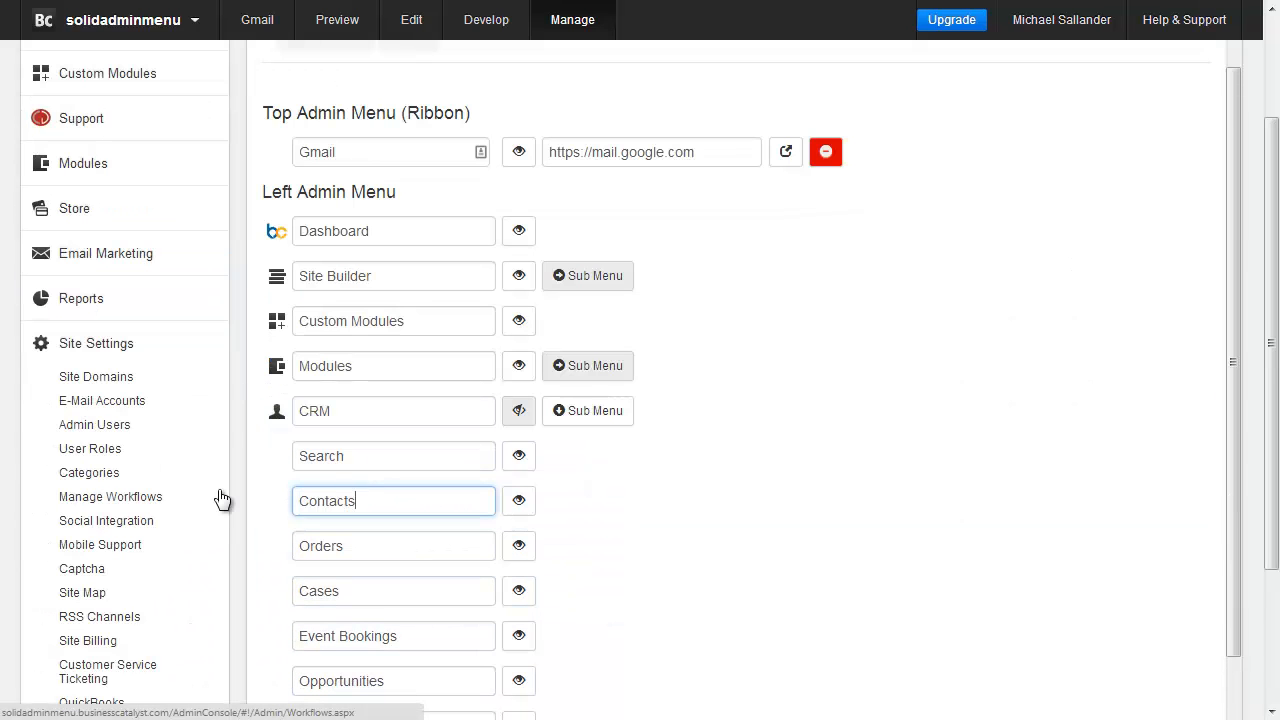
scroll(431, 476, down, 2)
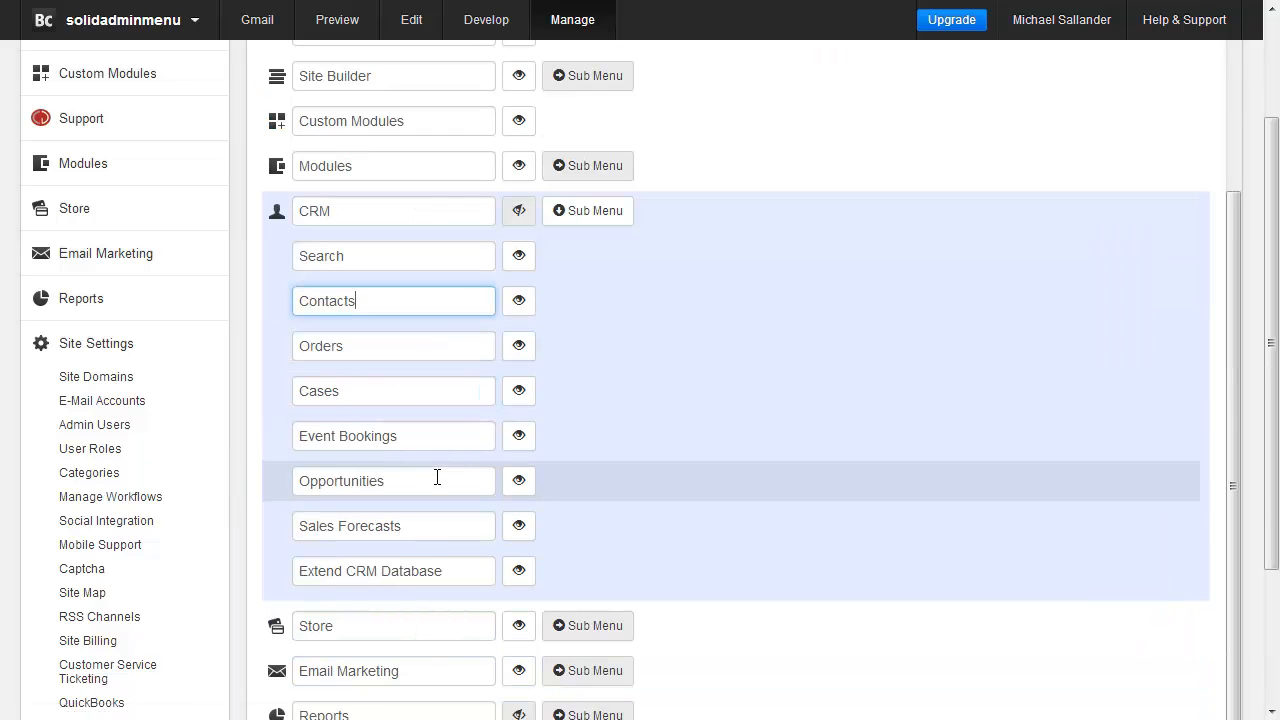
click(600, 218)
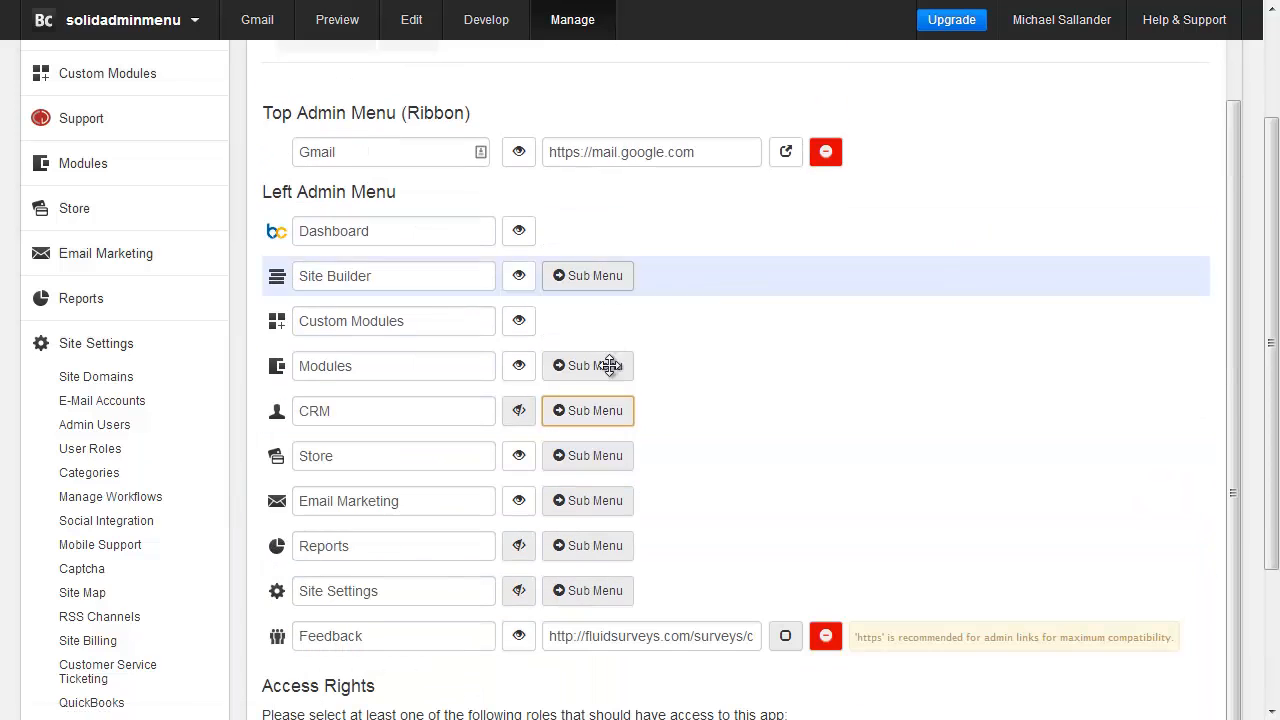
- Check which roles have access to the app under Access Rights
scroll(263, 472, down, 2)
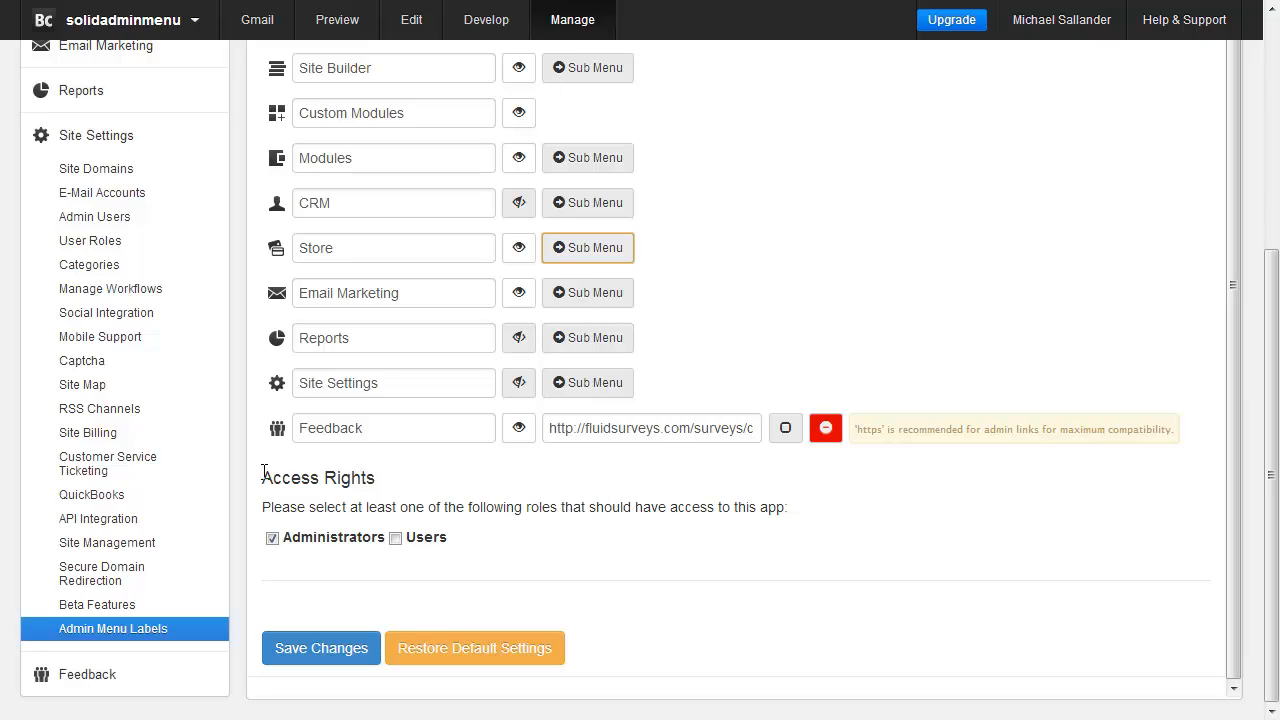
scroll(521, 368, up, 5)
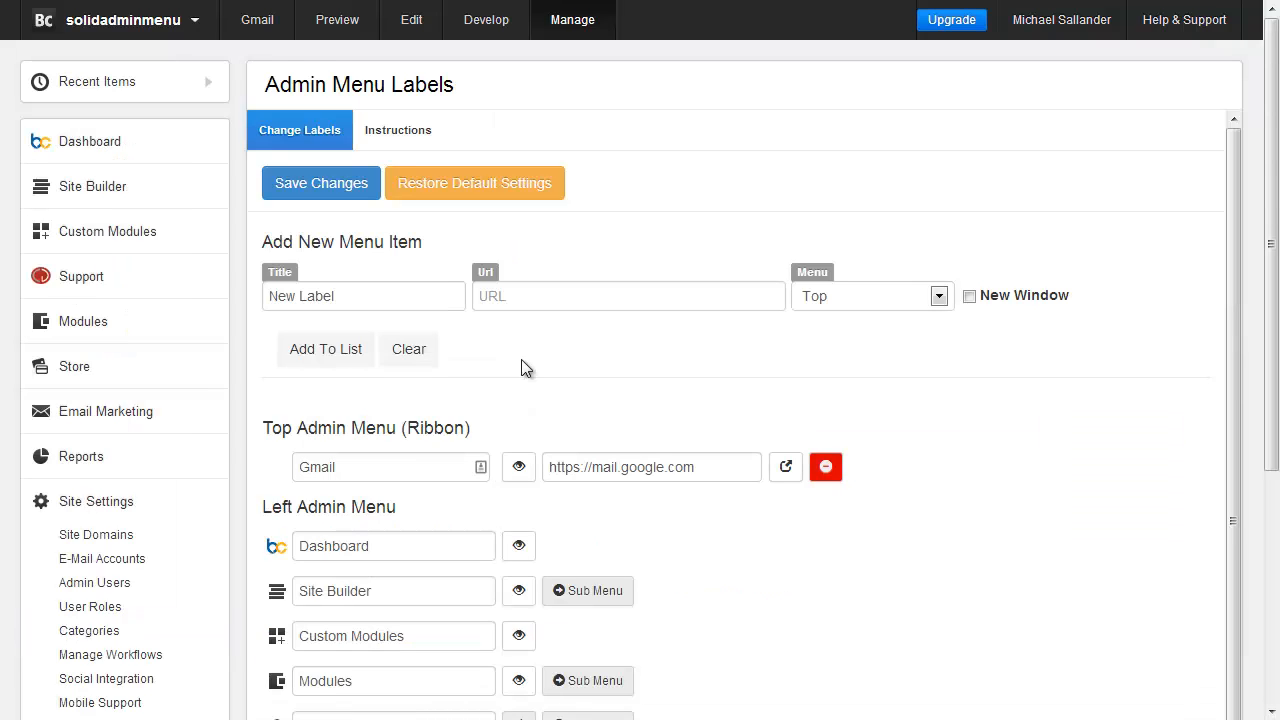